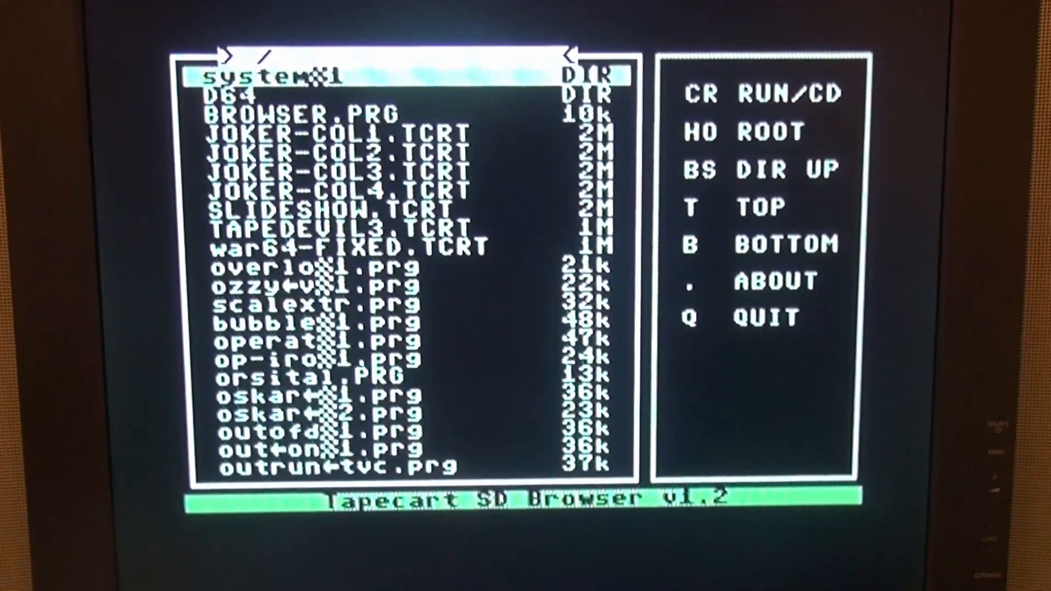
Scroll down the SD card listing to park patrol.prg and launch it.
{"action": "key", "text": "Down"}
{"action": "key", "text": "Down"}
{"action": "key", "text": "Down"}
{"action": "key", "text": "Down"}
{"action": "key", "text": "Down"}
{"action": "key", "text": "Down"}
{"action": "key", "text": "Down"}
{"action": "key", "text": "Down"}
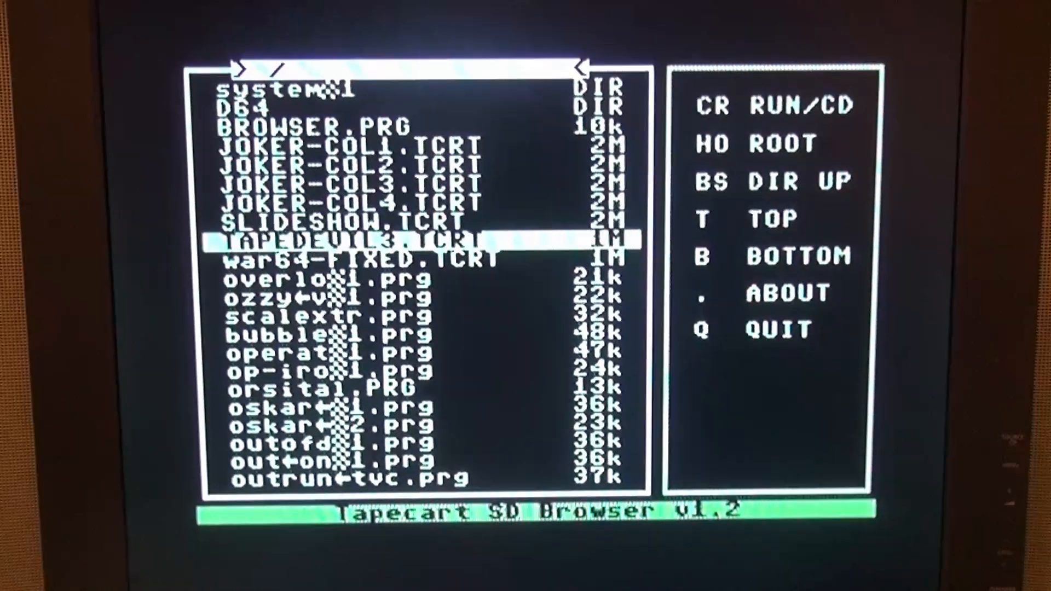
{"action": "key", "text": "Down"}
{"action": "key", "text": "Down"}
{"action": "key", "text": "Down"}
{"action": "key", "text": "Down"}
{"action": "key", "text": "Down"}
{"action": "key", "text": "Down"}
{"action": "key", "text": "Down"}
{"action": "key", "text": "Down"}
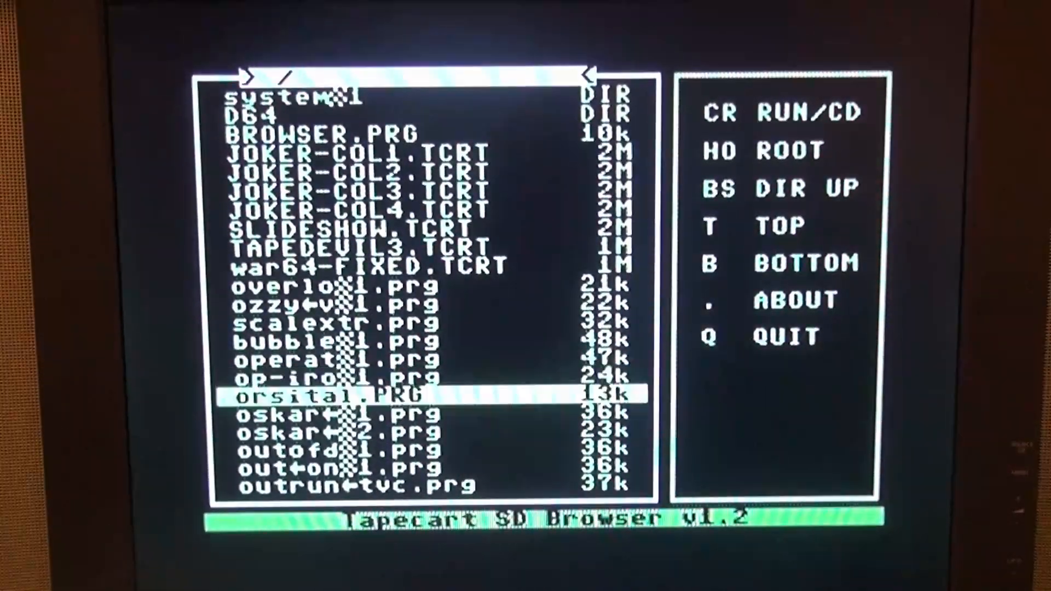
{"action": "key", "text": "Down"}
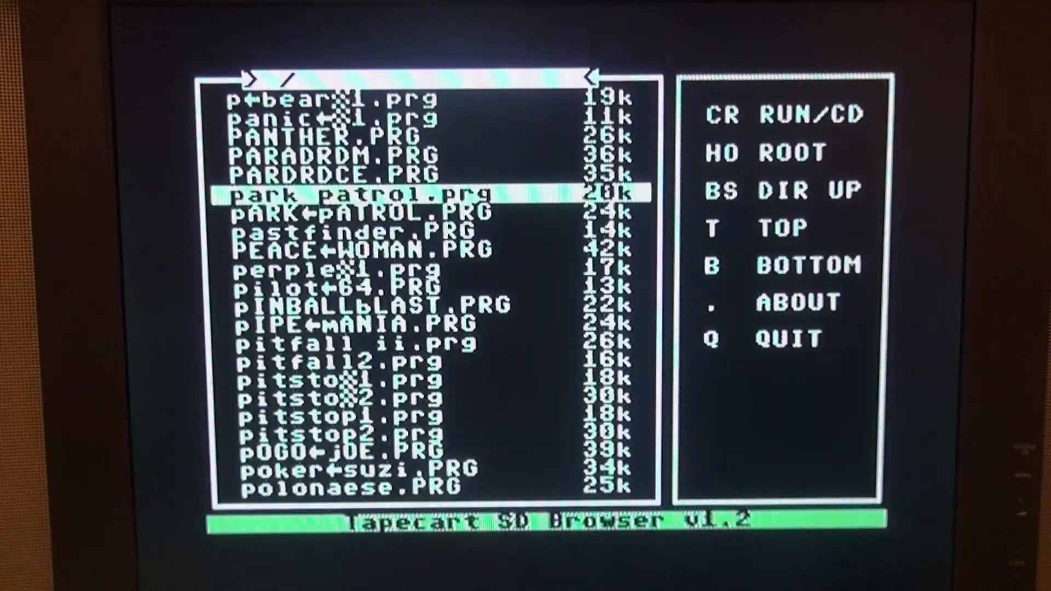
{"action": "key", "text": "Return"}
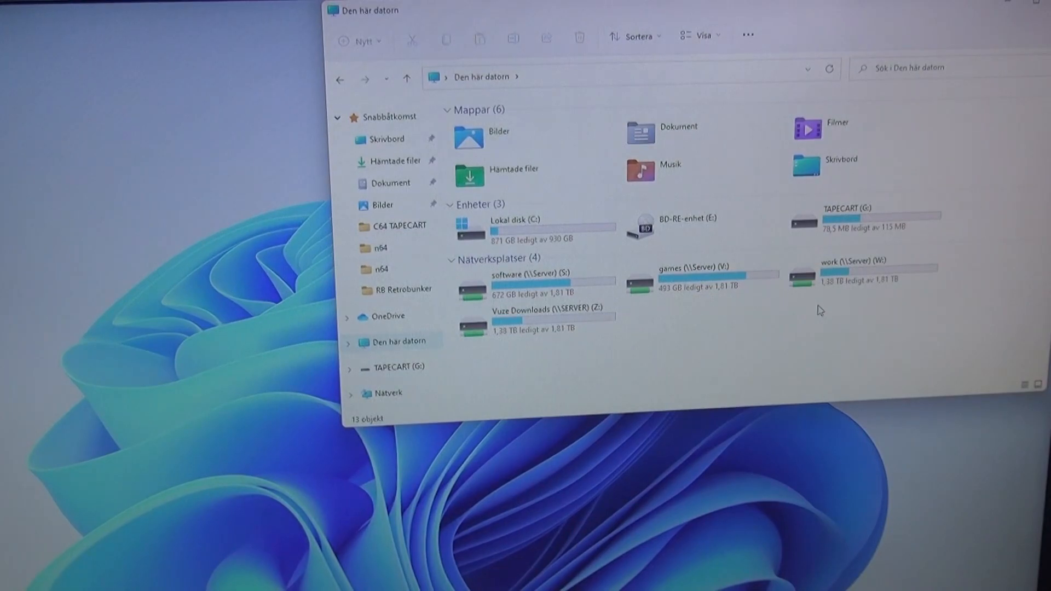
Browse TAPECART (G:), look inside its d64 folder, and return to the drive root.
{"action": "double_click", "coordinate": [858, 224]}
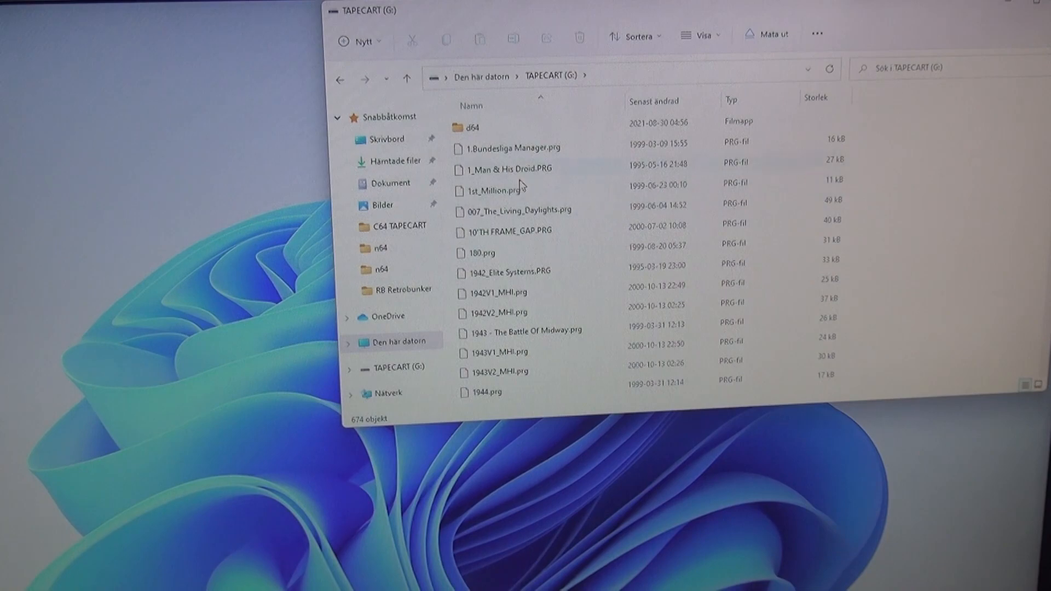
{"action": "scroll", "coordinate": [520, 185], "scroll_direction": "down", "scroll_amount": 5}
{"action": "scroll", "coordinate": [530, 243], "scroll_direction": "down", "scroll_amount": 5}
{"action": "scroll", "coordinate": [533, 251], "scroll_direction": "down", "scroll_amount": 3}
{"action": "scroll", "coordinate": [534, 257], "scroll_direction": "down", "scroll_amount": 3}
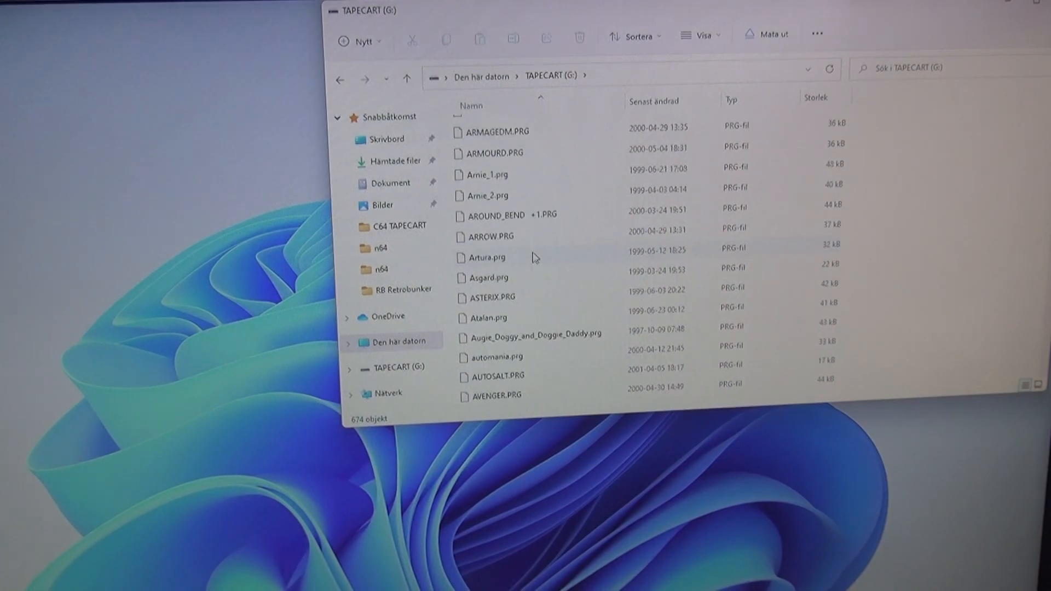
{"action": "scroll", "coordinate": [534, 257], "scroll_direction": "up", "scroll_amount": 4}
{"action": "scroll", "coordinate": [534, 259], "scroll_direction": "up", "scroll_amount": 4}
{"action": "scroll", "coordinate": [535, 260], "scroll_direction": "up", "scroll_amount": 4}
{"action": "scroll", "coordinate": [536, 263], "scroll_direction": "up", "scroll_amount": 4}
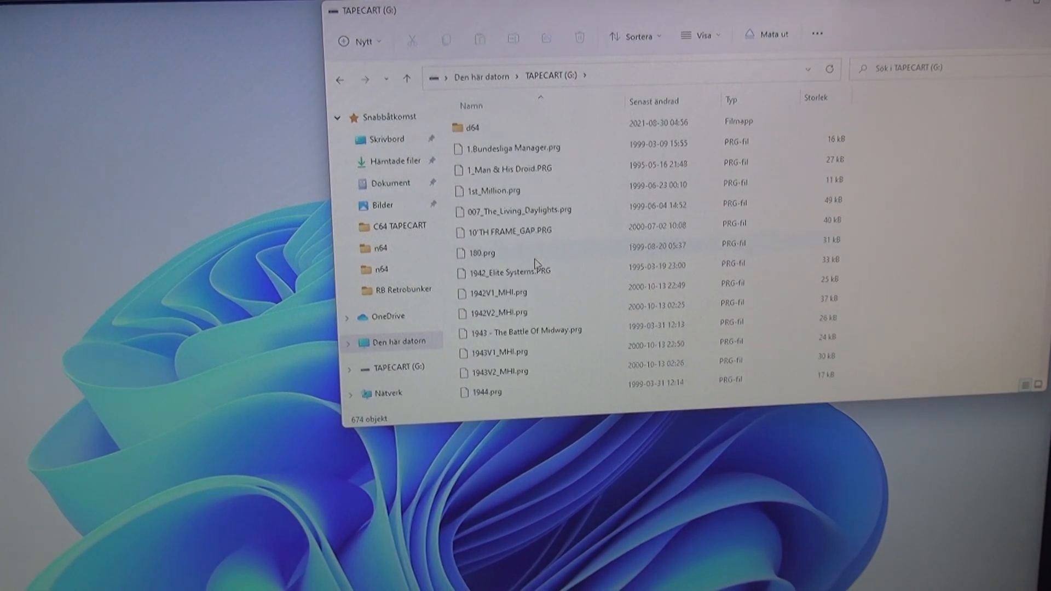
{"action": "double_click", "coordinate": [471, 130]}
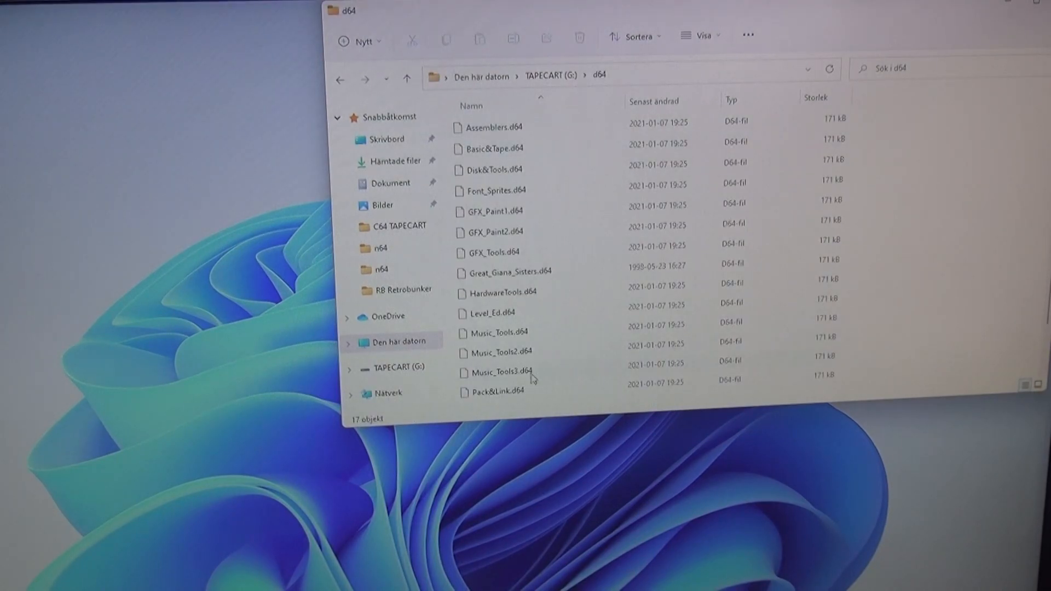
{"action": "scroll", "coordinate": [552, 358], "scroll_direction": "down", "scroll_amount": 1}
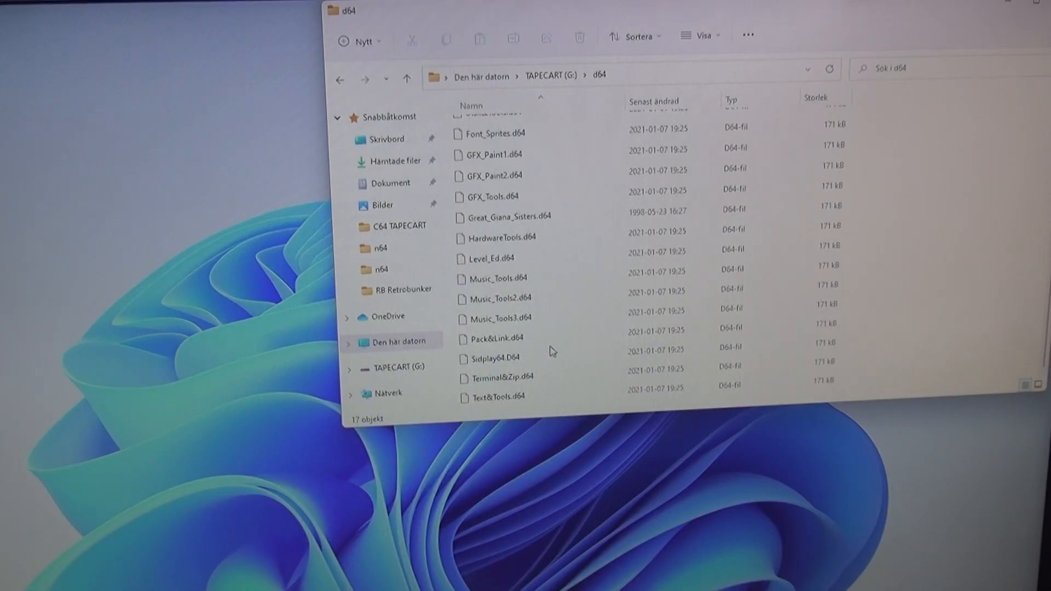
{"action": "scroll", "coordinate": [552, 351], "scroll_direction": "up", "scroll_amount": 1}
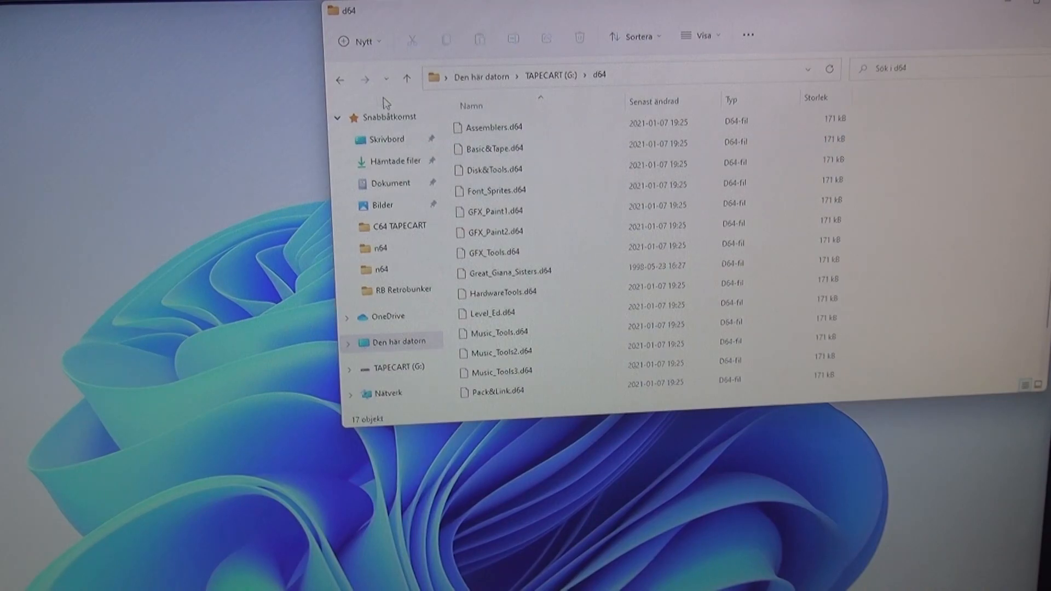
{"action": "left_click", "coordinate": [343, 81]}
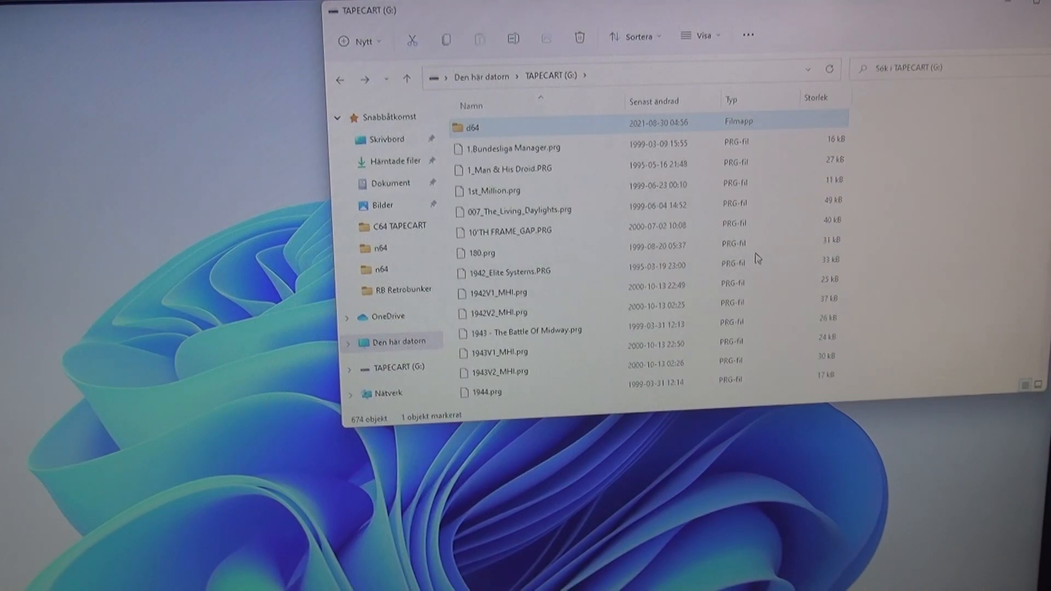
{"action": "scroll", "coordinate": [757, 258], "scroll_direction": "down", "scroll_amount": 2}
{"action": "scroll", "coordinate": [757, 258], "scroll_direction": "down", "scroll_amount": 2}
{"action": "scroll", "coordinate": [756, 257], "scroll_direction": "down", "scroll_amount": 2}
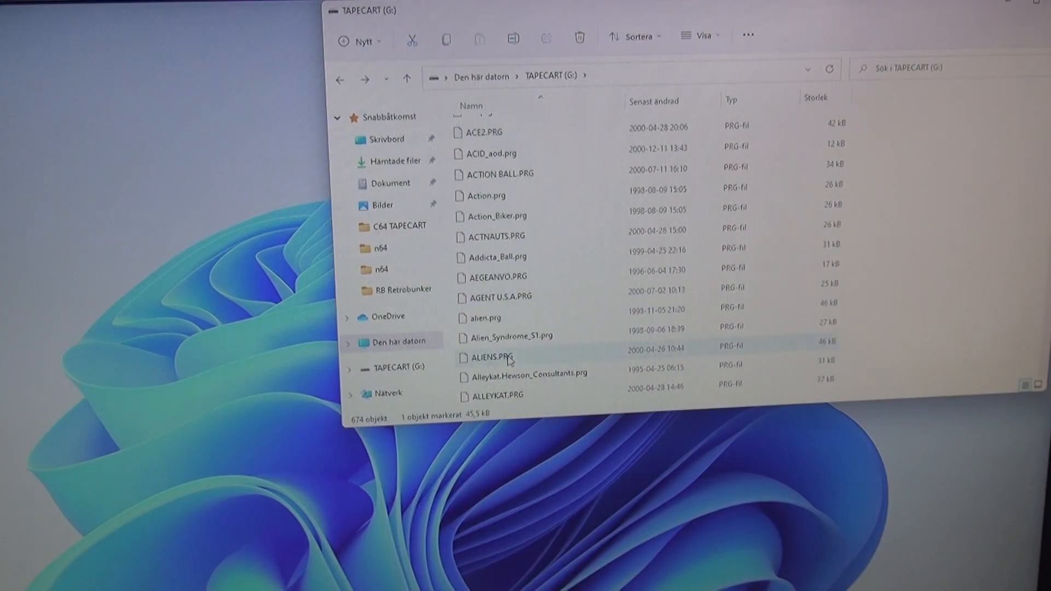
Copy ALIENS.PRG to the desktop, then copy it back onto TAPECART, replacing the existing file.
{"action": "left_click_drag", "start_coordinate": [510, 361], "coordinate": [158, 325]}
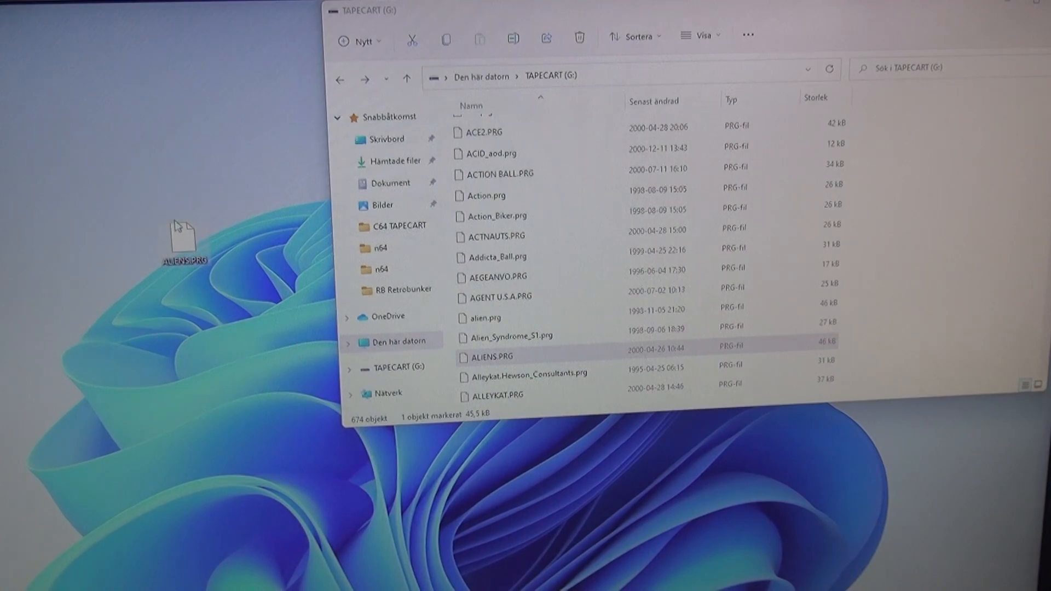
{"action": "left_click_drag", "start_coordinate": [185, 242], "coordinate": [195, 257]}
{"action": "left_click_drag", "start_coordinate": [503, 351], "coordinate": [504, 349]}
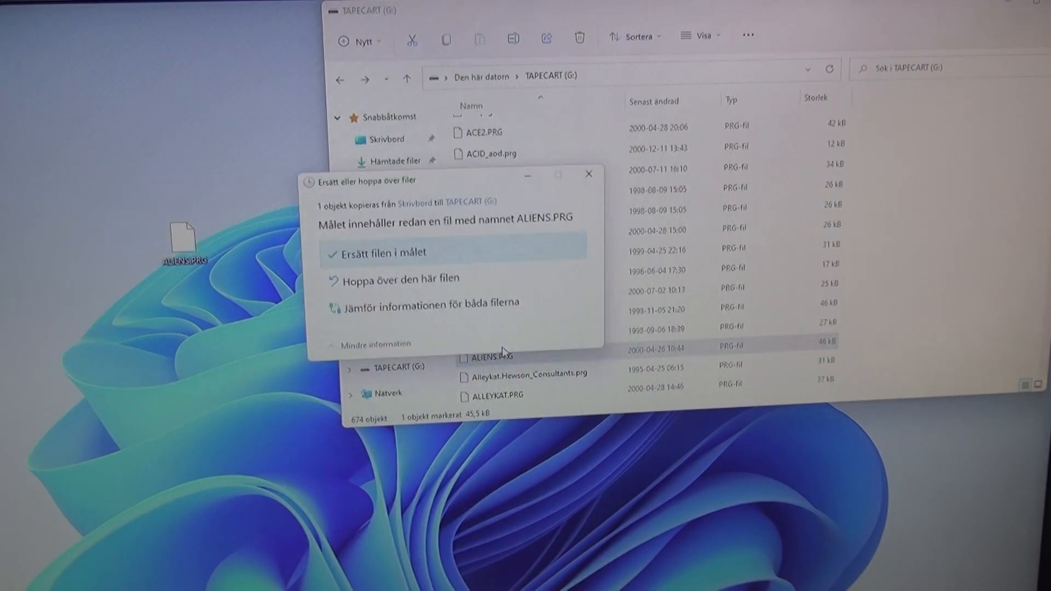
{"action": "left_click", "coordinate": [433, 255]}
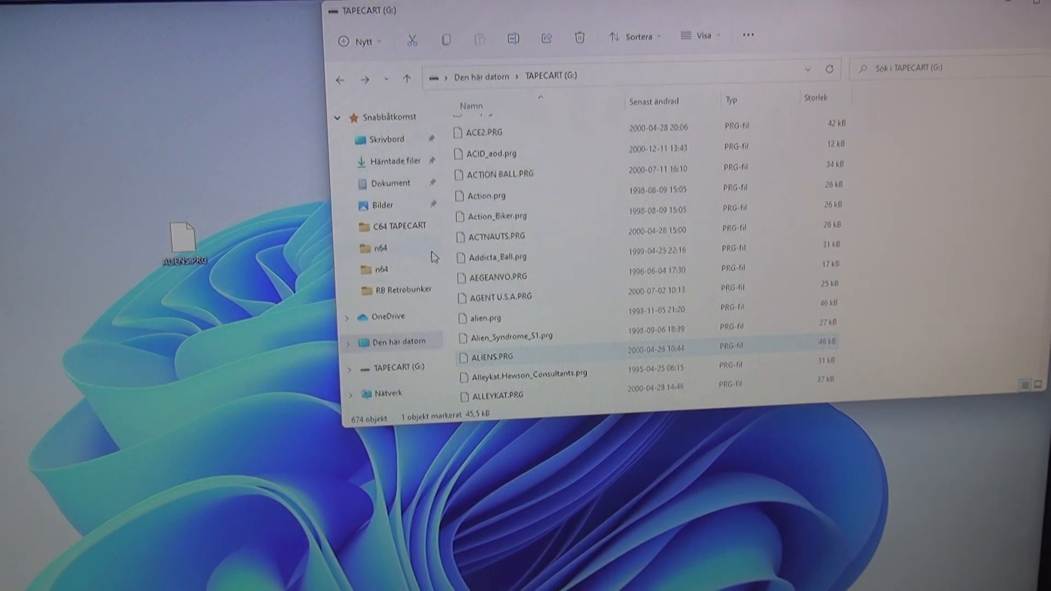